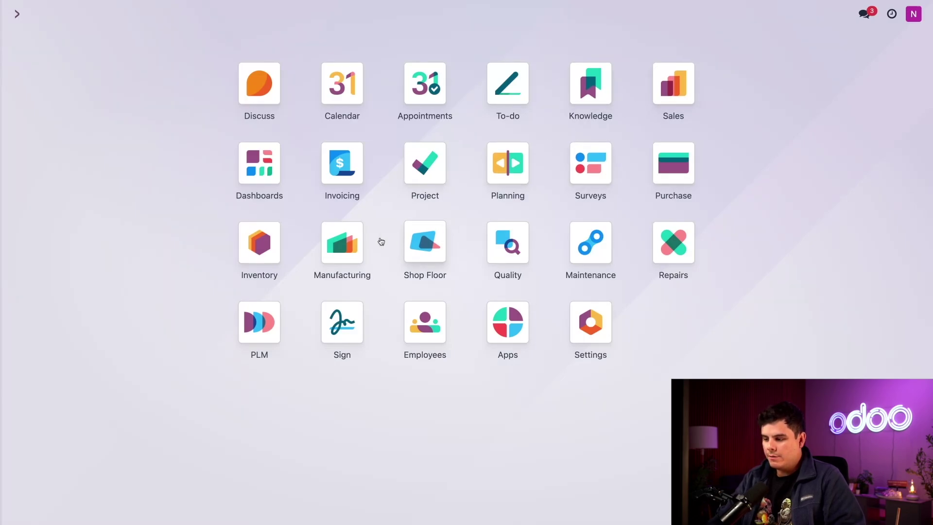
- Open the Wheelie Table product and check that its Inventory routes show Manufacture only
{"action": "left_click", "coordinate": [352, 242]}
{"action": "left_click", "coordinate": [265, 17]}
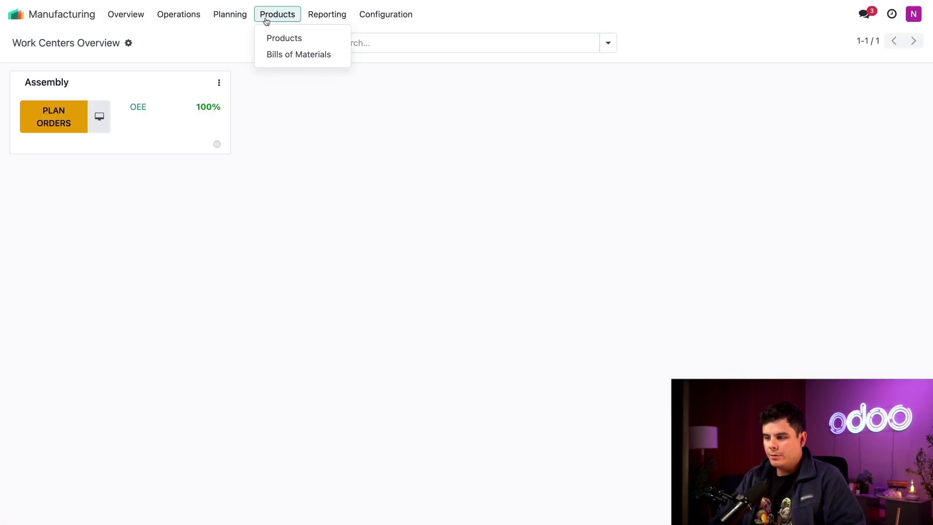
{"action": "left_click", "coordinate": [270, 37]}
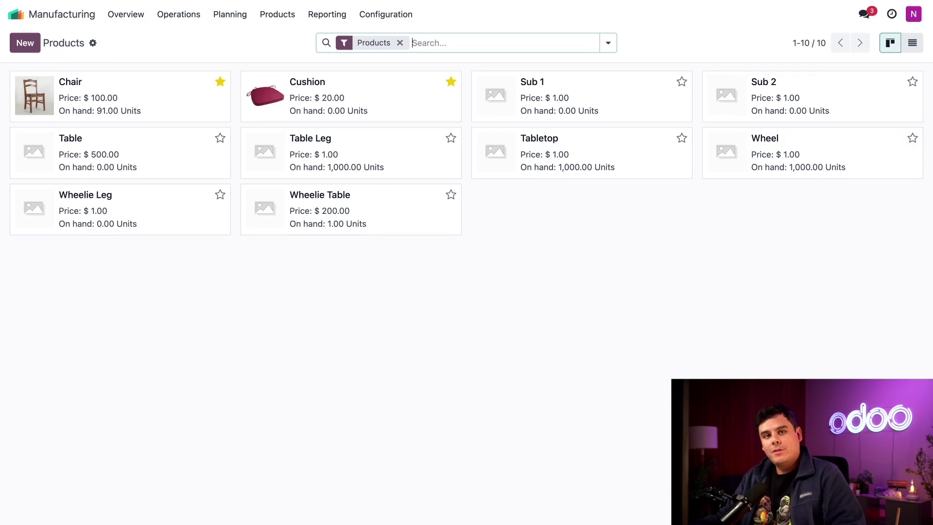
{"action": "left_click", "coordinate": [335, 218]}
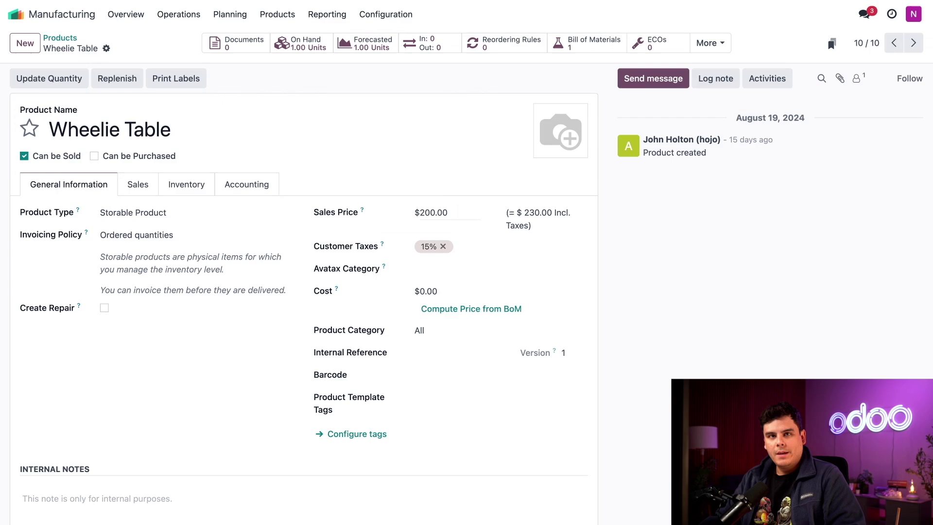
{"action": "left_click", "coordinate": [186, 184]}
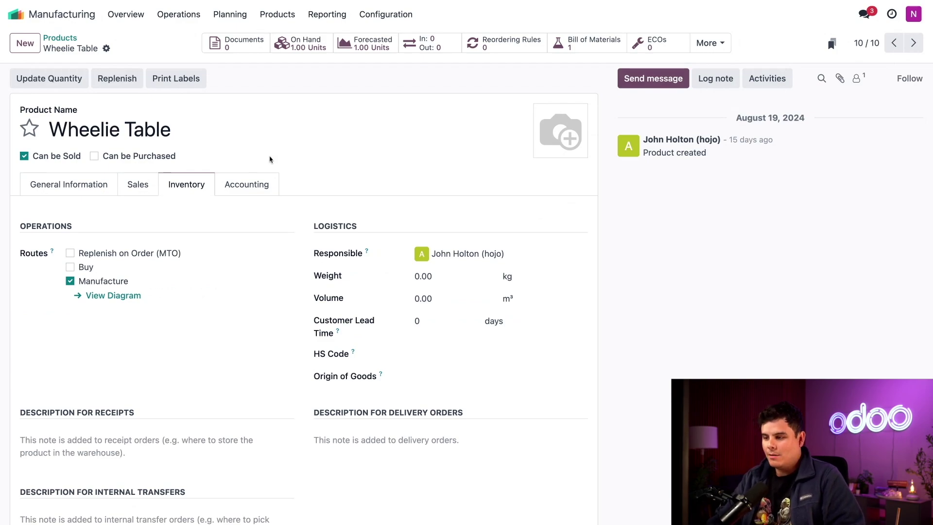
- Review the Wheelie Table BoM's 60-minute Assembly operation and its 4 Wheelie Leg and 1 Tabletop components
{"action": "left_click", "coordinate": [571, 49]}
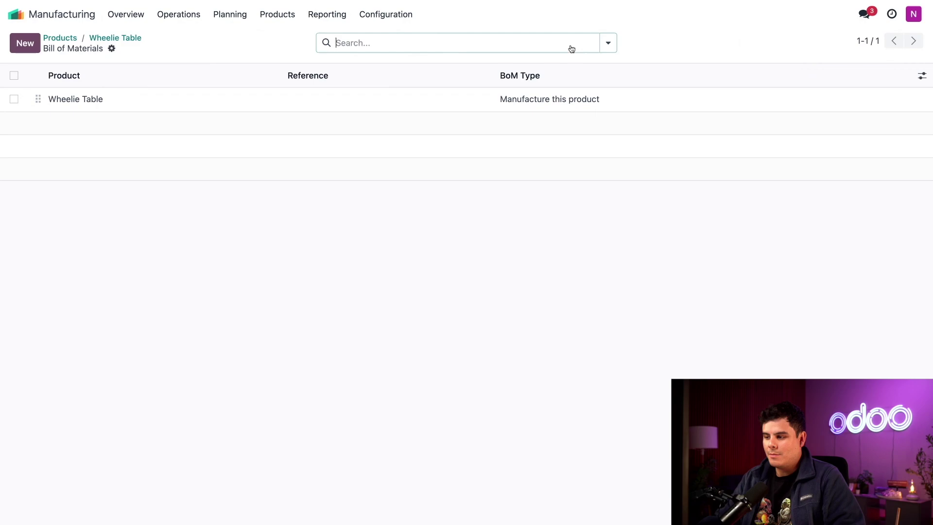
{"action": "left_click", "coordinate": [115, 98]}
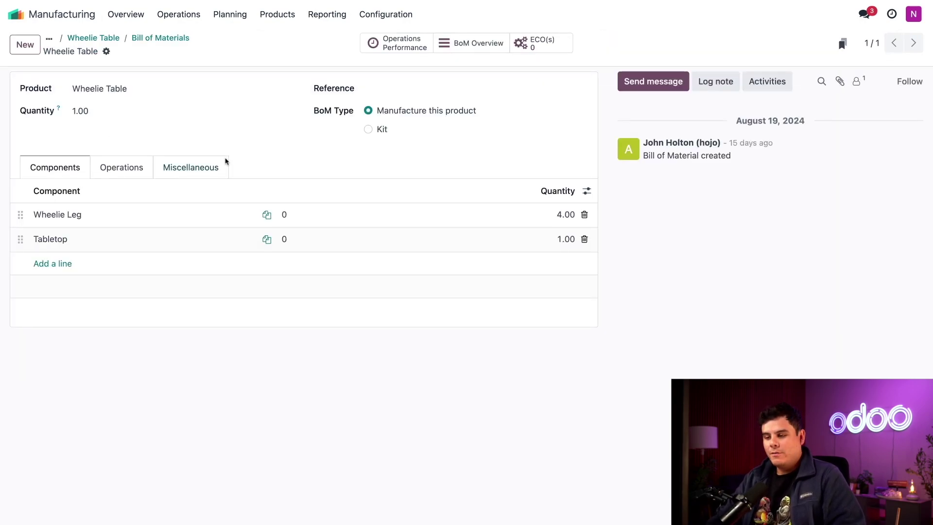
{"action": "left_click", "coordinate": [125, 173]}
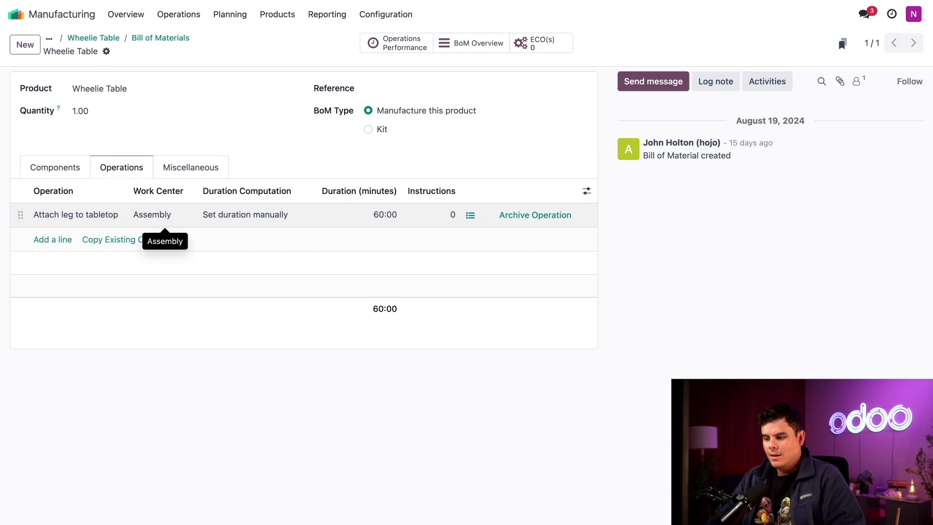
{"action": "left_click", "coordinate": [67, 167]}
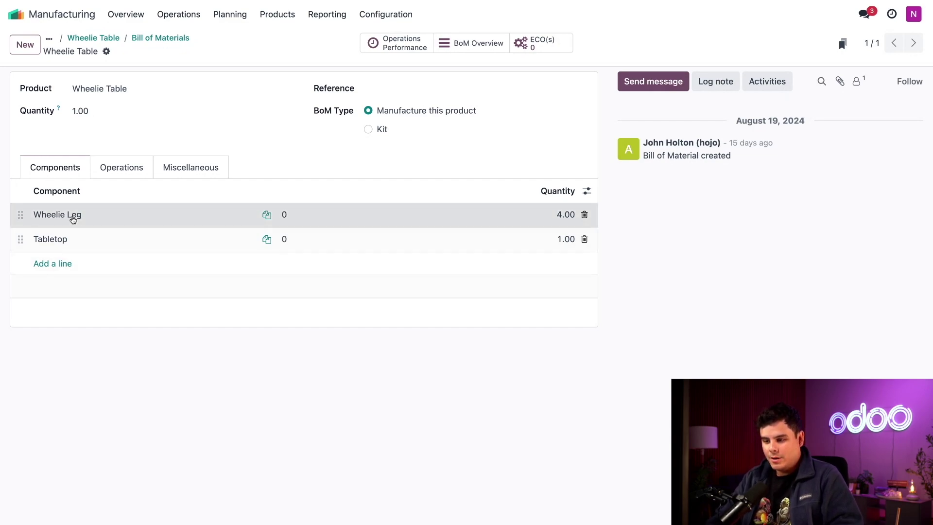
- Open the Wheelie Leg component product and check its Replenish on Order (MTO) and Manufacture routes
{"action": "left_click", "coordinate": [74, 215]}
{"action": "left_click", "coordinate": [202, 215]}
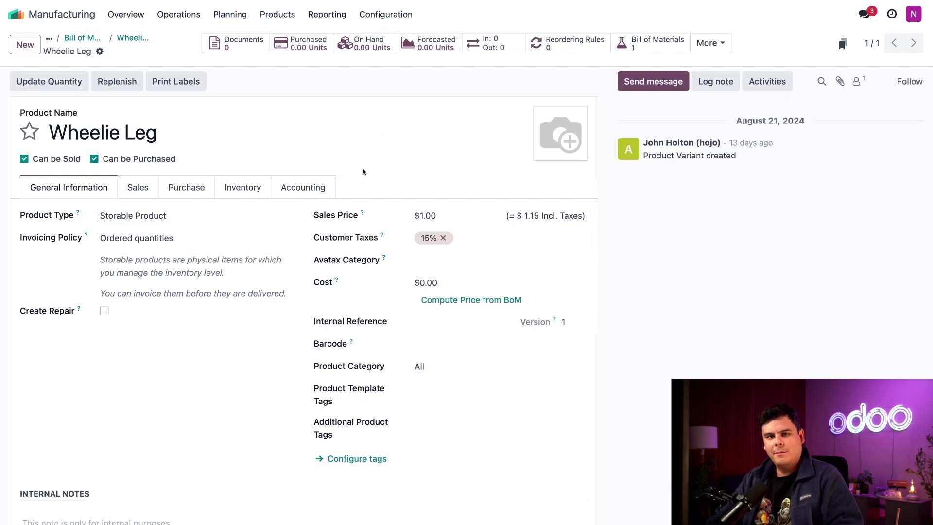
{"action": "left_click", "coordinate": [245, 191]}
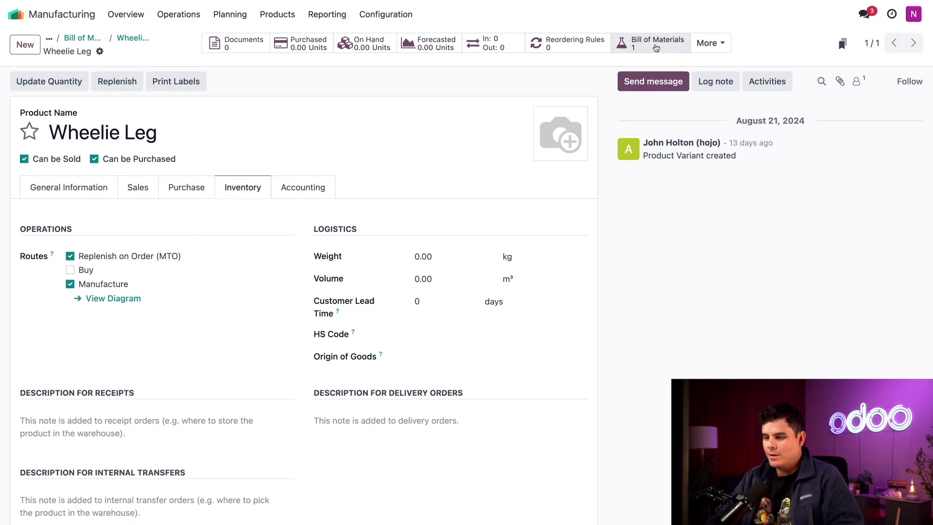
- Open the Wheelie Leg BoM and check its 15-minute 'Attach wheel to leg' Assembly operation
{"action": "left_click", "coordinate": [656, 48]}
{"action": "left_click", "coordinate": [375, 108]}
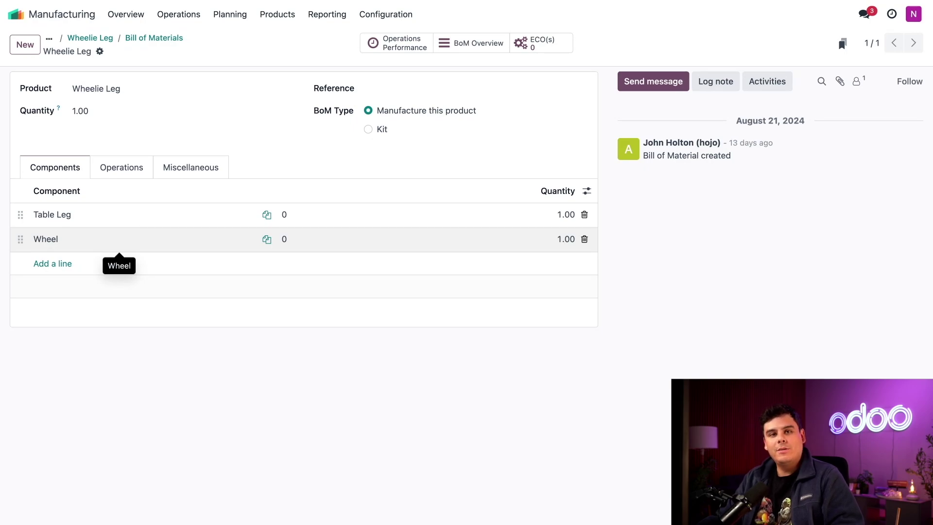
{"action": "left_click", "coordinate": [125, 170]}
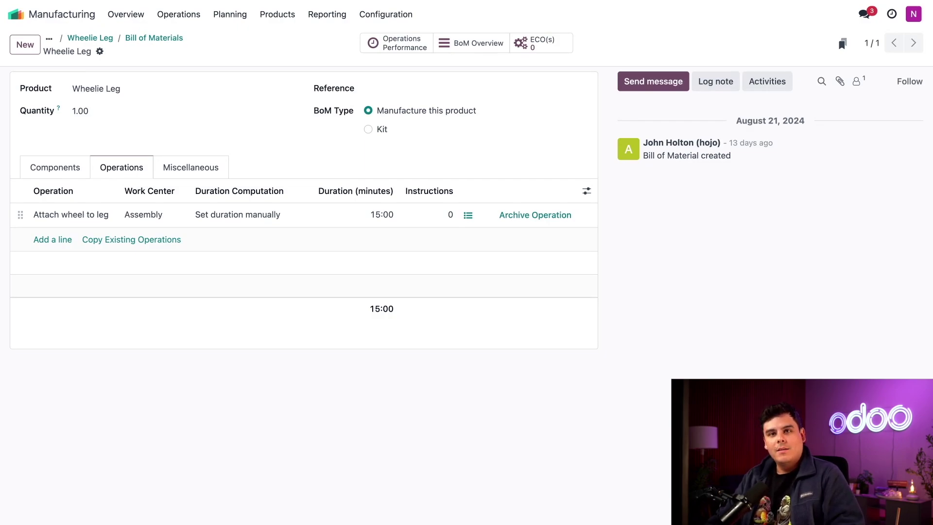
- Create a new manufacturing order with Wheelie Table as the product
{"action": "left_click", "coordinate": [189, 9]}
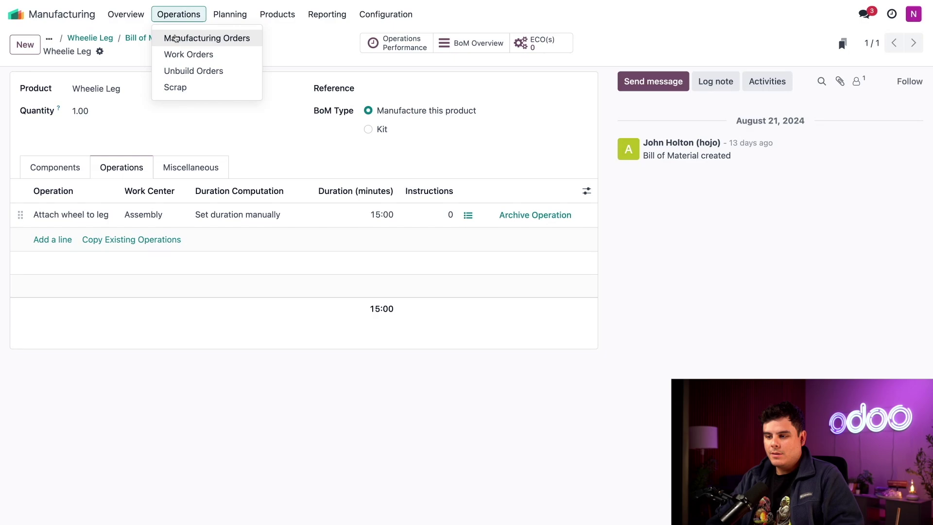
{"action": "left_click", "coordinate": [176, 39]}
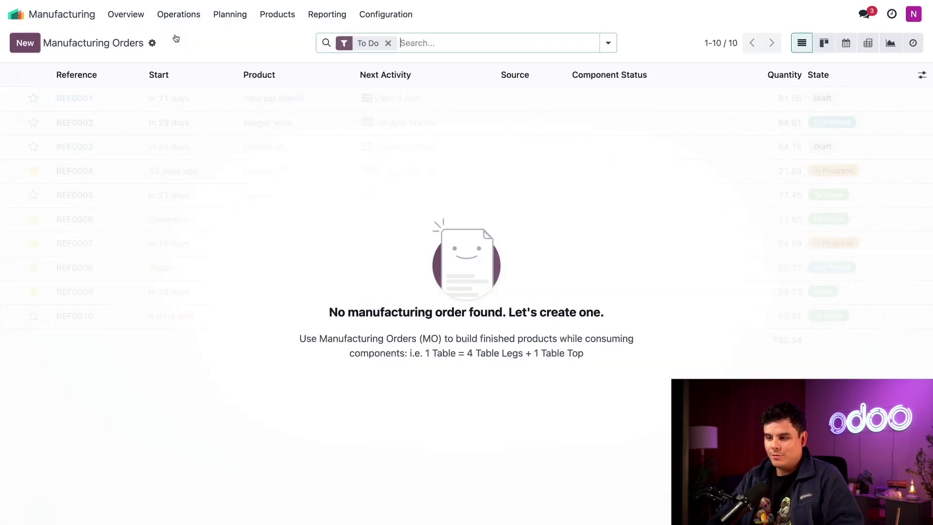
{"action": "left_click", "coordinate": [25, 42]}
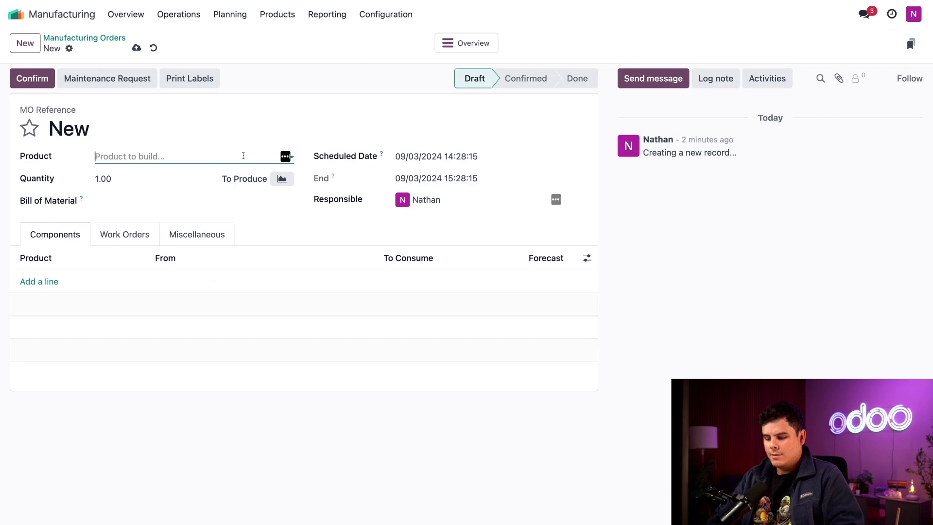
{"action": "type", "text": "whe"}
{"action": "left_click", "coordinate": [132, 210]}
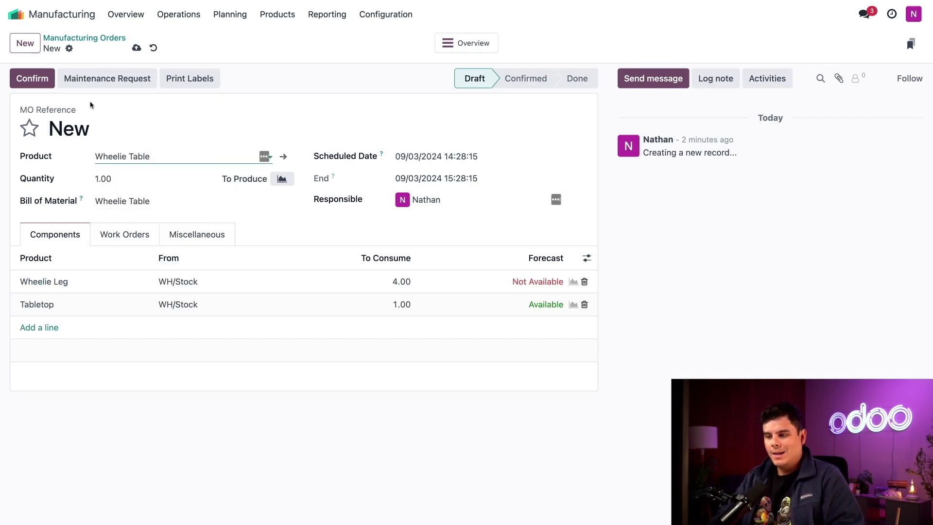
- Confirm the Wheelie Table manufacturing order
{"action": "left_click", "coordinate": [32, 78]}
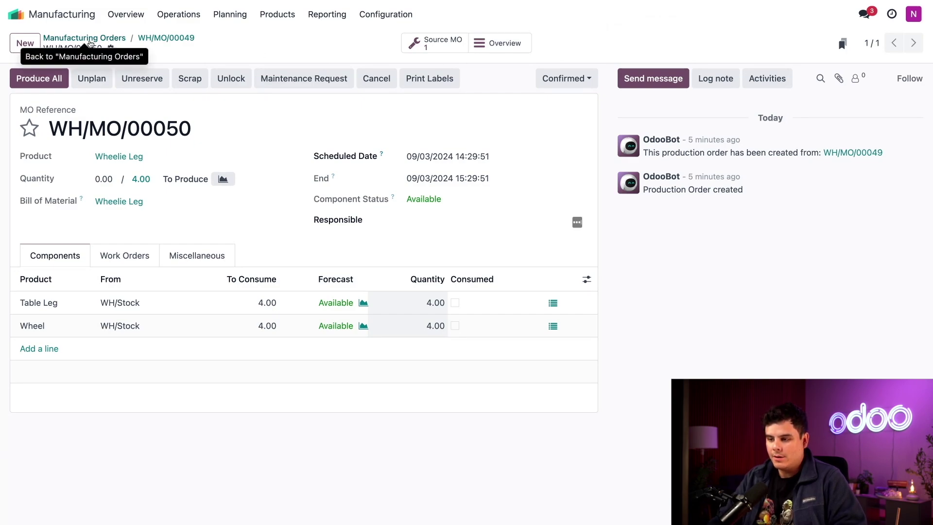
- Select orders WH/MO/00050 and WH/MO/00049 in the manufacturing orders list and plan both
{"action": "left_click", "coordinate": [90, 44]}
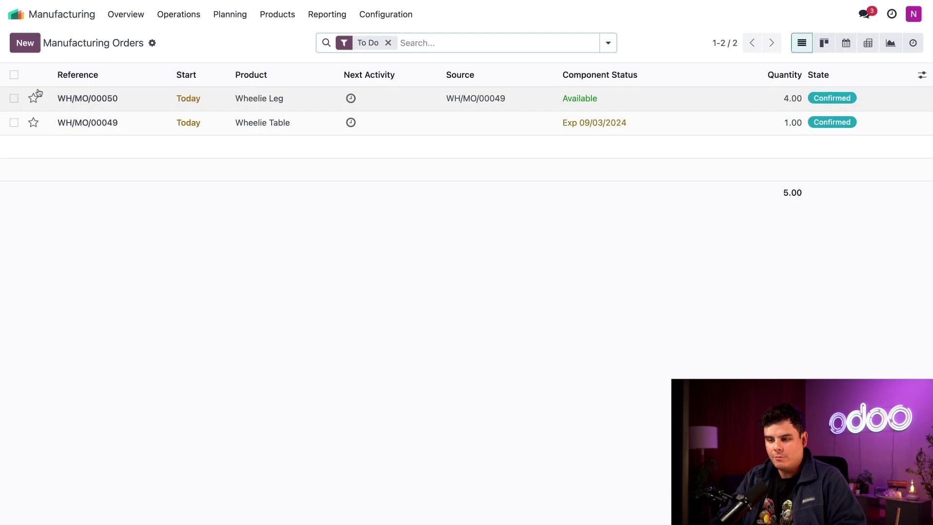
{"action": "left_click", "coordinate": [14, 98]}
{"action": "left_click", "coordinate": [14, 122]}
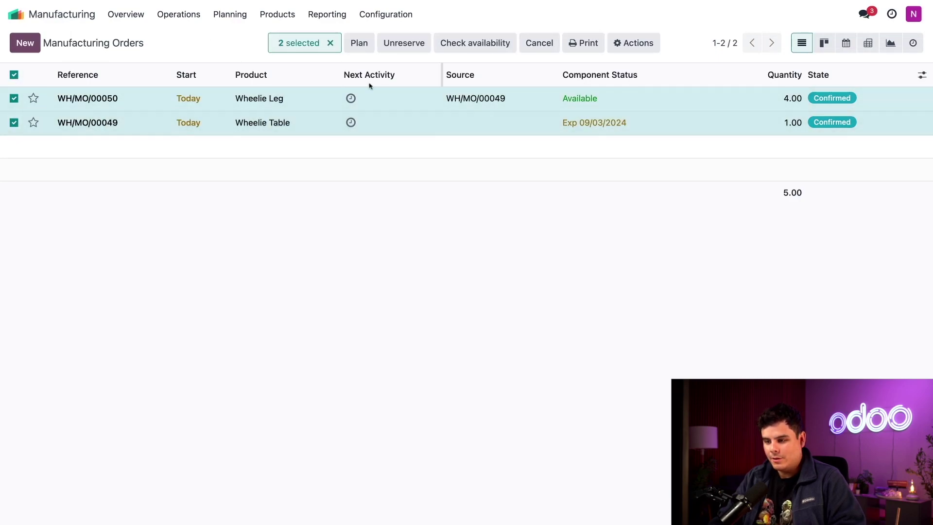
{"action": "left_click", "coordinate": [358, 43]}
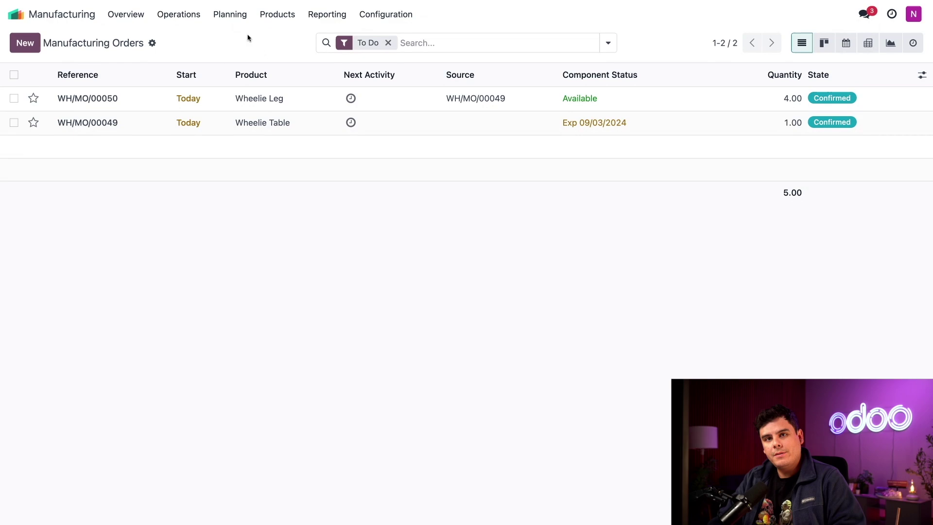
{"action": "left_click", "coordinate": [232, 18]}
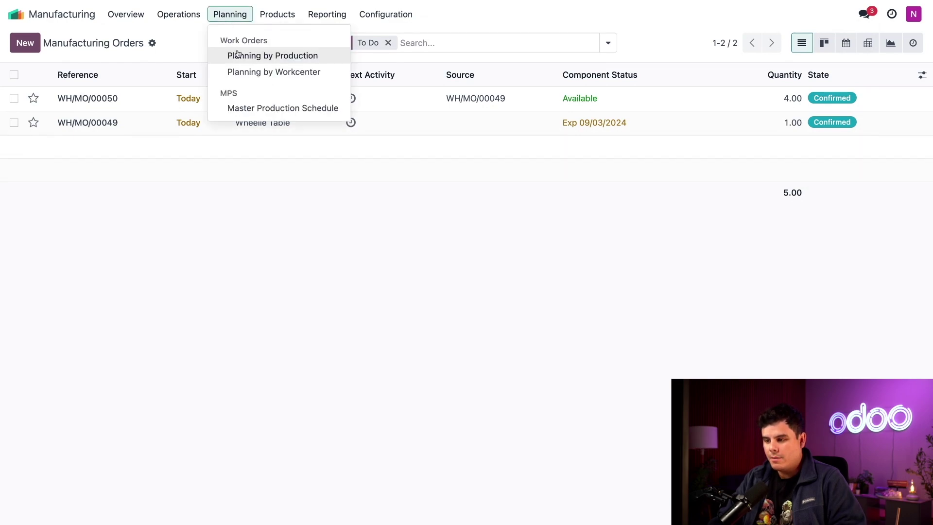
- Show work order planning by work center at the Day scale for September 3, 2024
{"action": "left_click", "coordinate": [253, 72]}
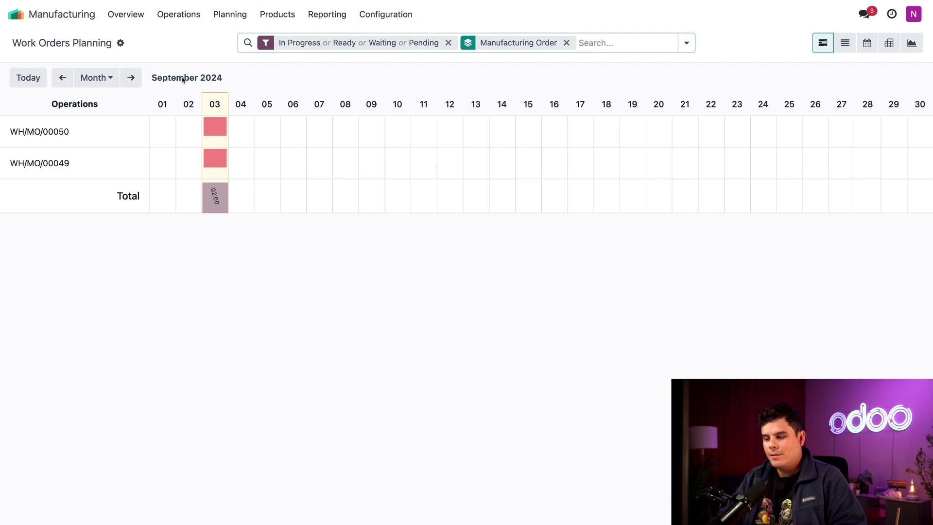
{"action": "left_click", "coordinate": [95, 78]}
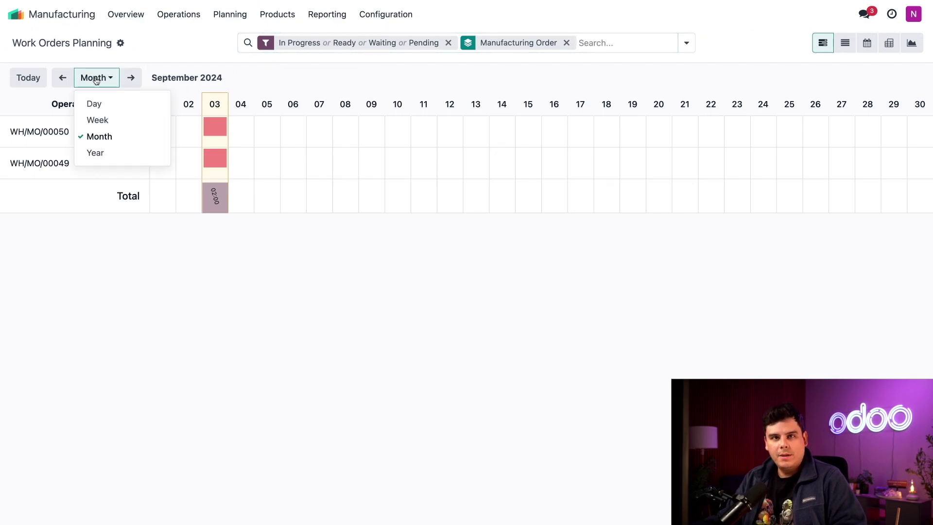
{"action": "left_click", "coordinate": [96, 103]}
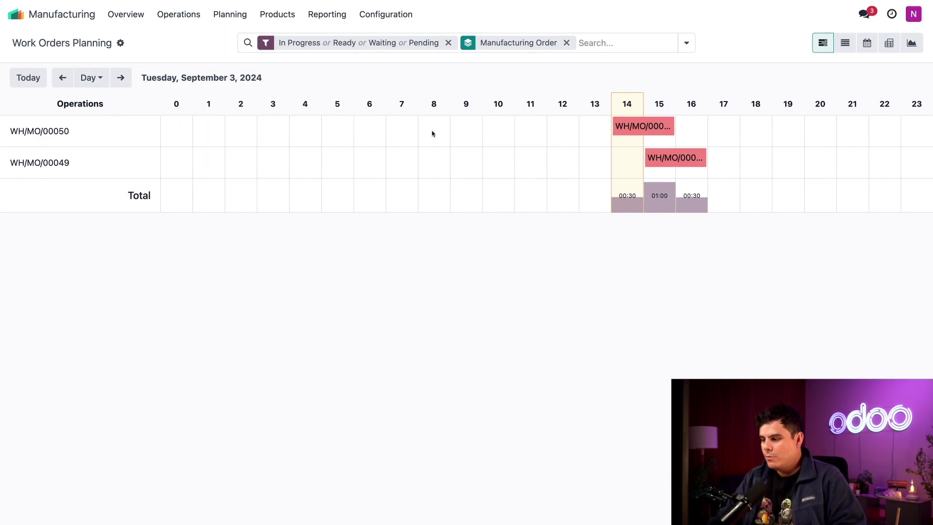
{"action": "left_click", "coordinate": [625, 129]}
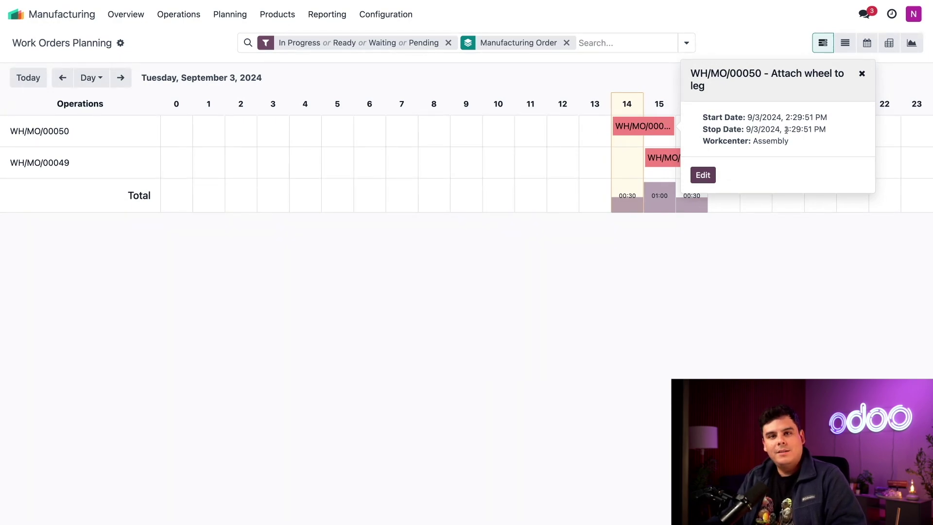
{"action": "left_click", "coordinate": [618, 289]}
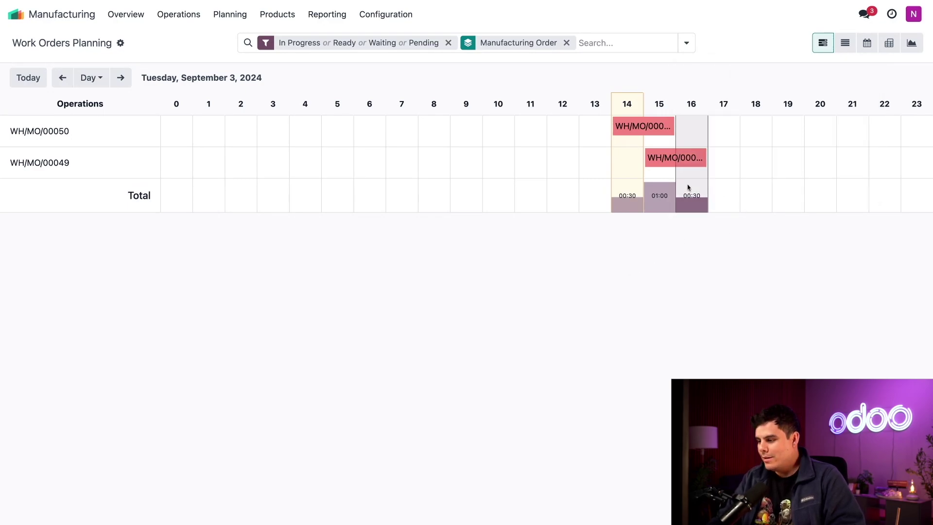
{"action": "left_click", "coordinate": [667, 161]}
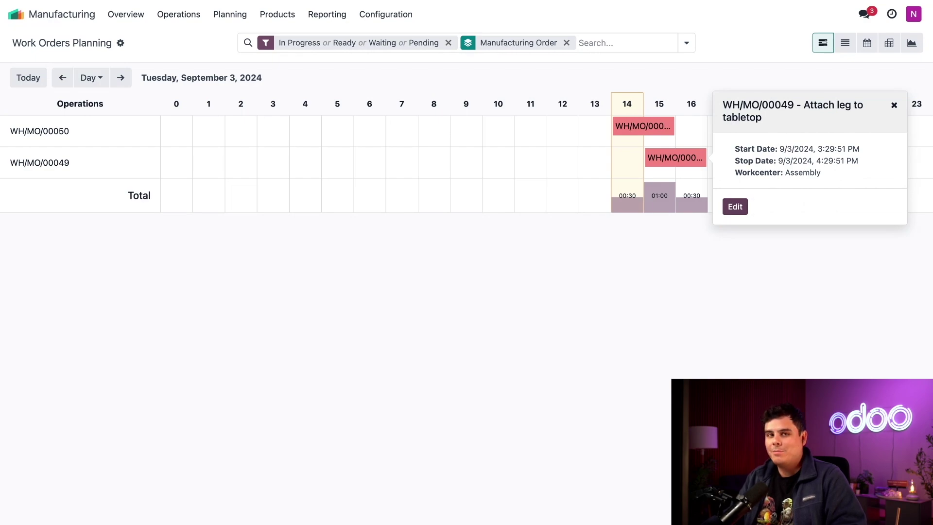
{"action": "left_click", "coordinate": [486, 250]}
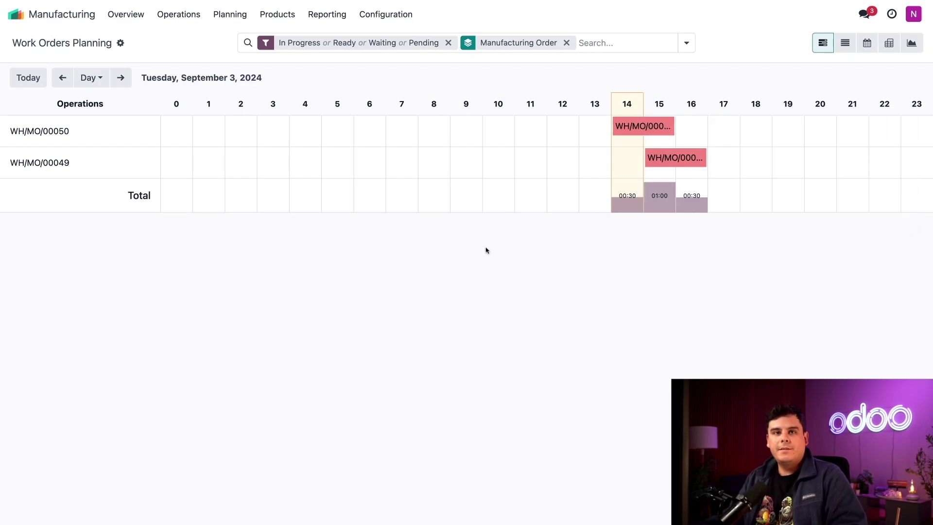